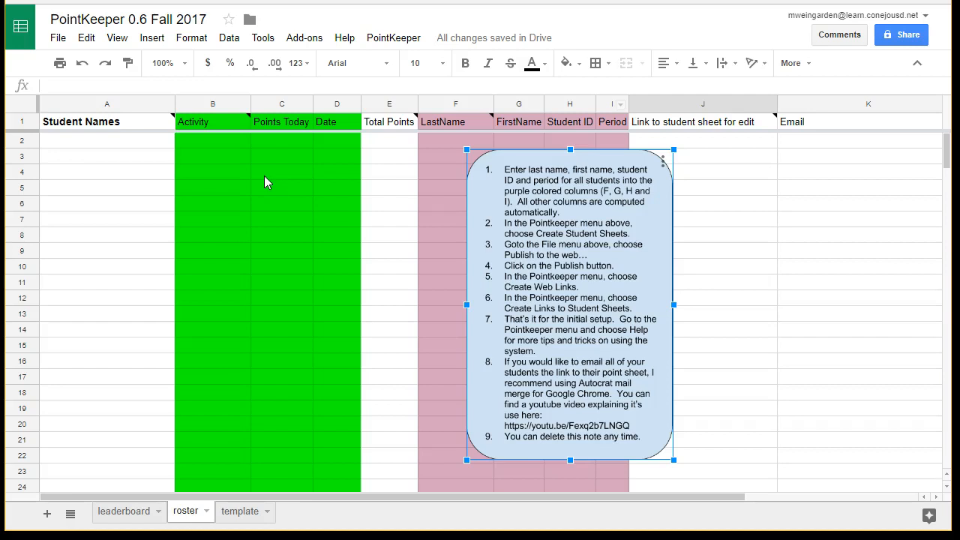
Step: Move the instruction note off the purple roster columns to the empty area over columns J and K
drag(515, 180, 703, 188)
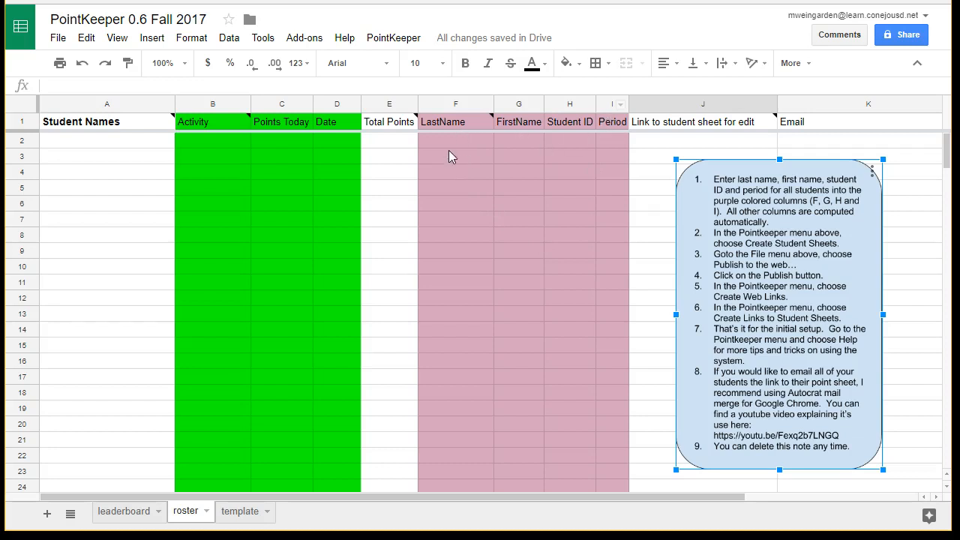
click(457, 142)
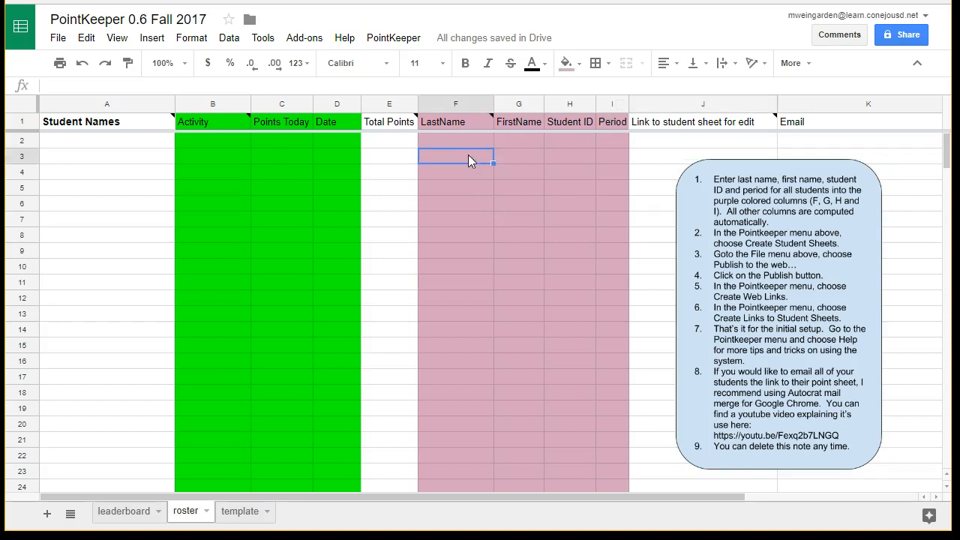
mouse_move(465, 139)
mouse_down()
mouse_move(491, 214)
mouse_move(587, 336)
mouse_move(607, 387)
mouse_up()
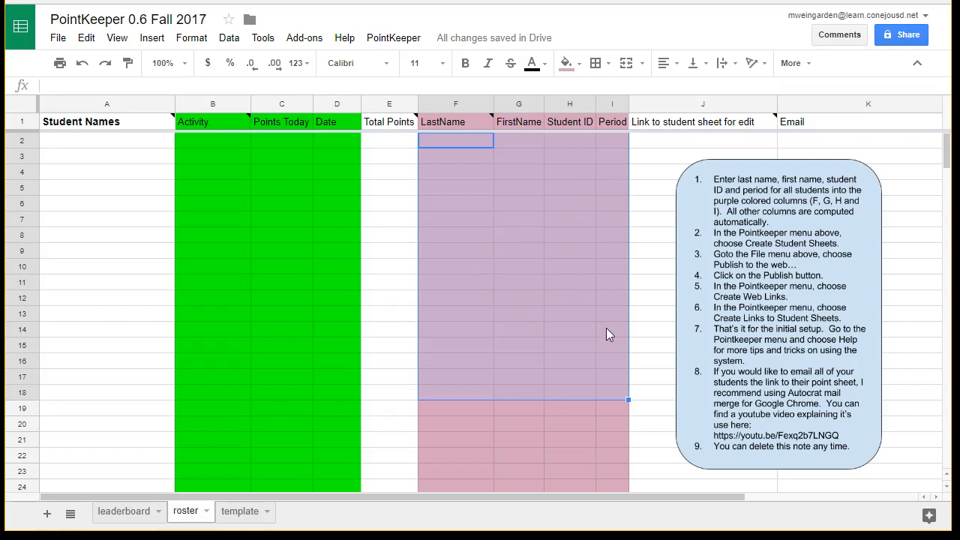
click(502, 256)
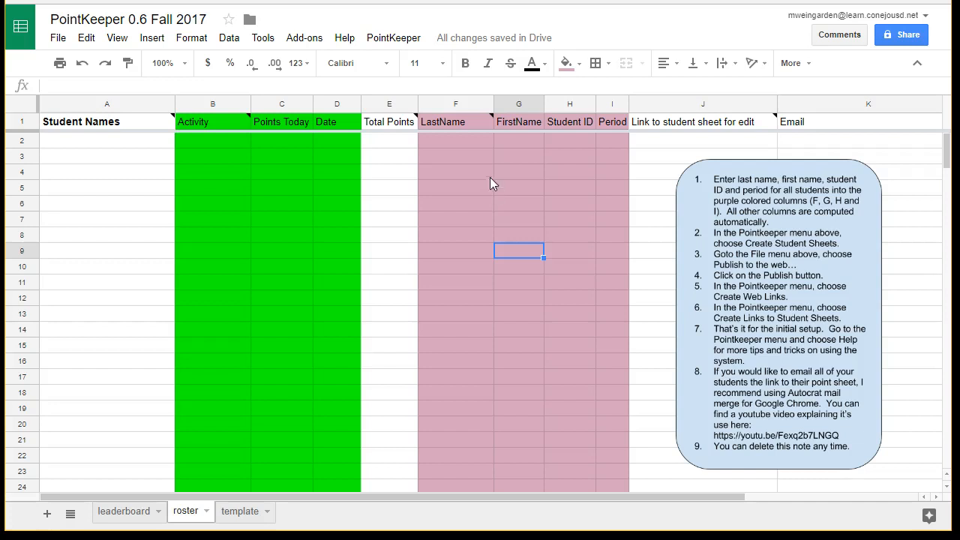
drag(471, 135, 608, 334)
click(622, 186)
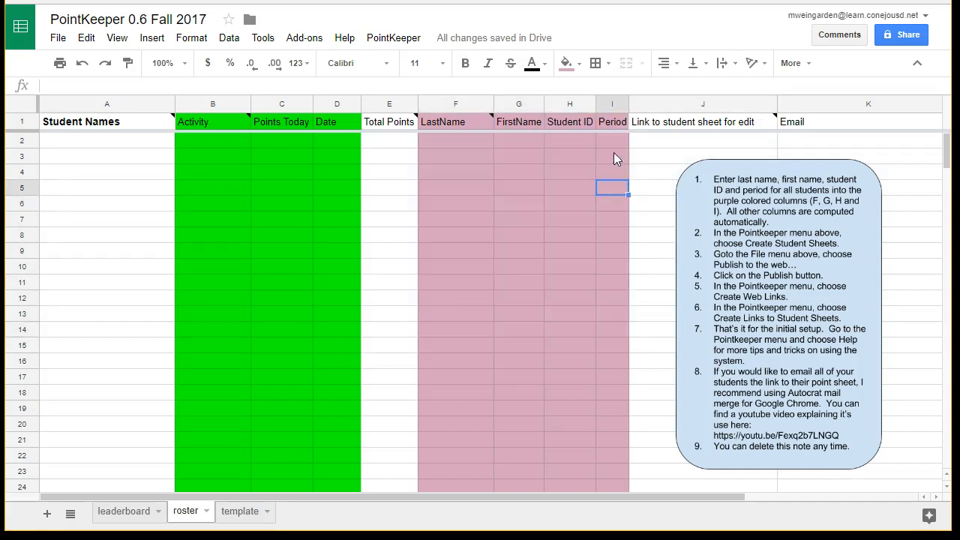
click(615, 143)
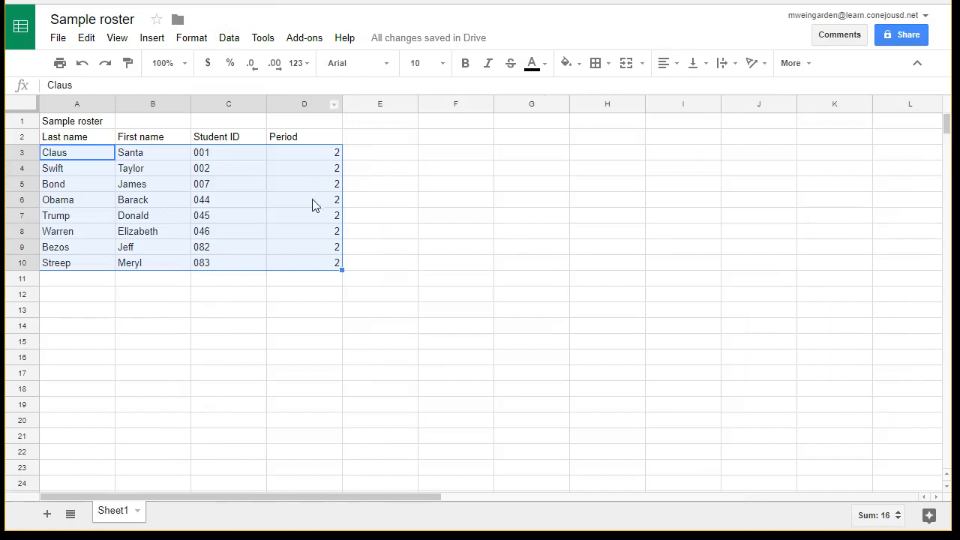
Step: Switch to the Sample roster spreadsheet and copy the student data in A3:D10, without the headings
click(375, 201)
drag(71, 154, 283, 272)
key(ctrl+c)
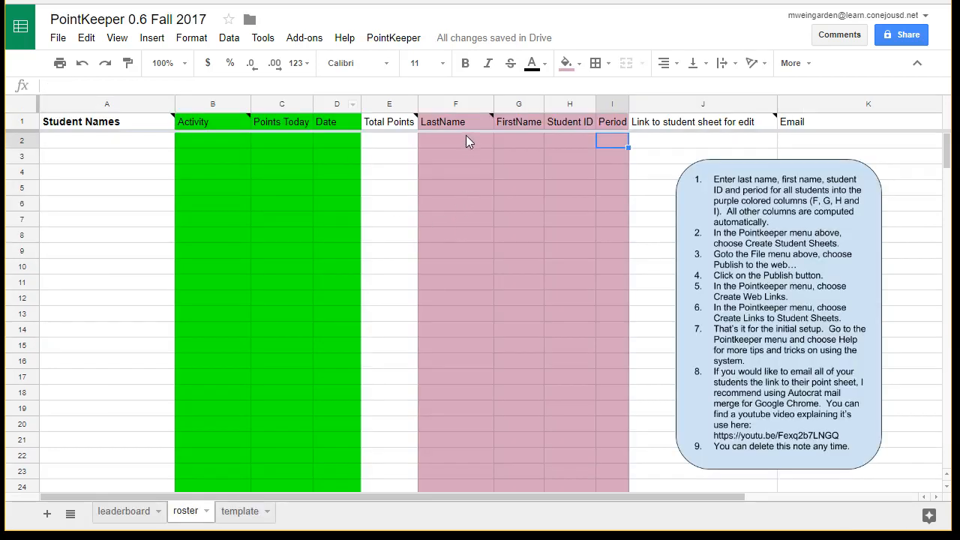
Step: Try a regular paste of the copied student data at F2 of the PointKeeper roster sheet, and undo it
click(465, 141)
key(ctrl+v)
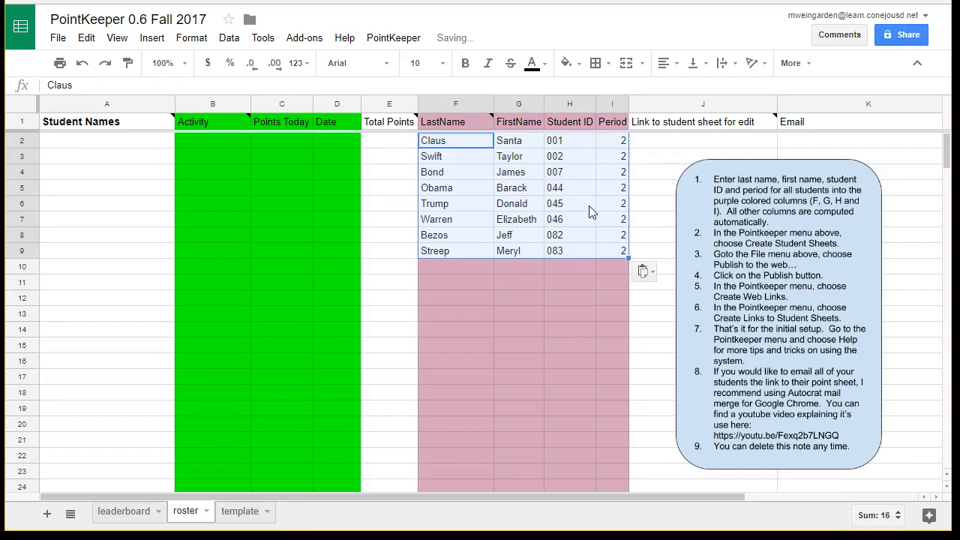
click(612, 296)
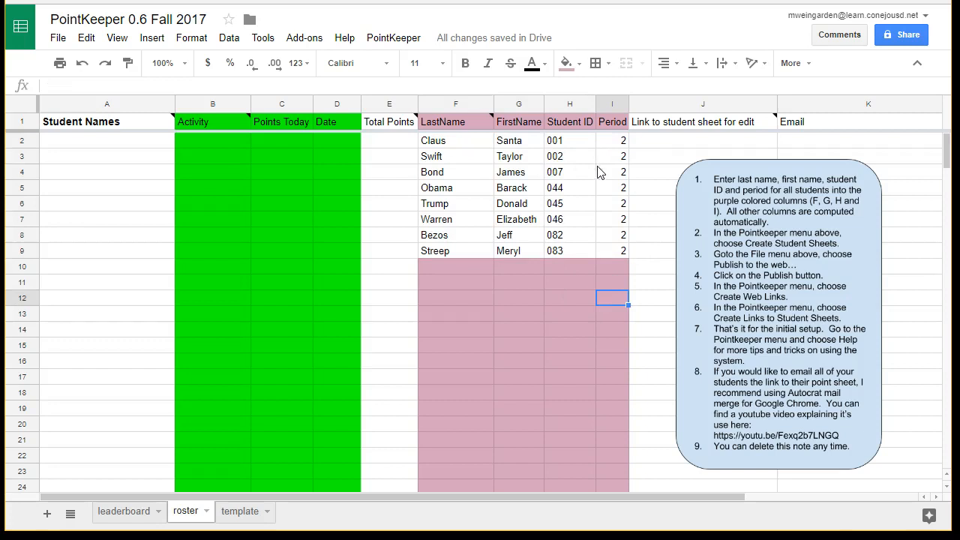
key(ctrl+z)
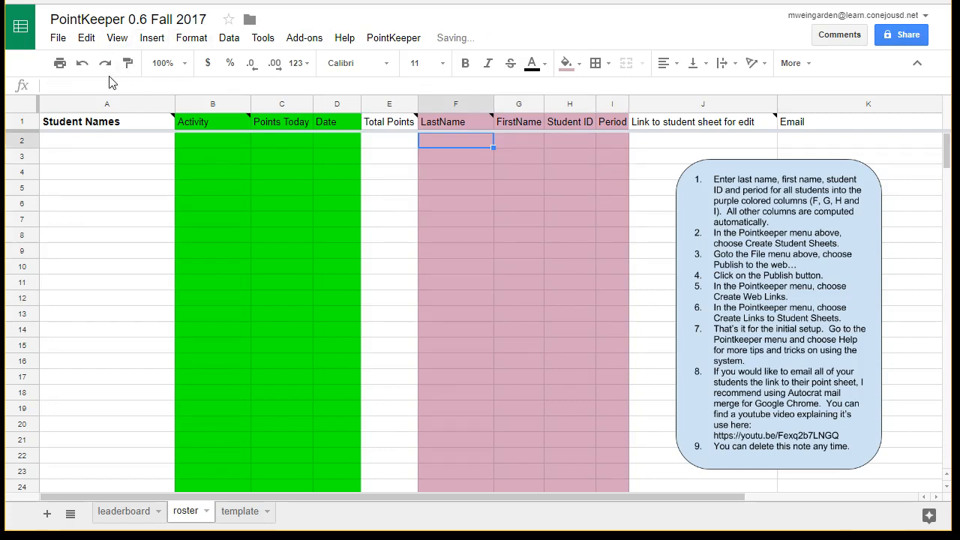
Step: Paste the copied student data as values only into the purple columns of the roster sheet, starting at F2
click(90, 39)
mouse_move(167, 179)
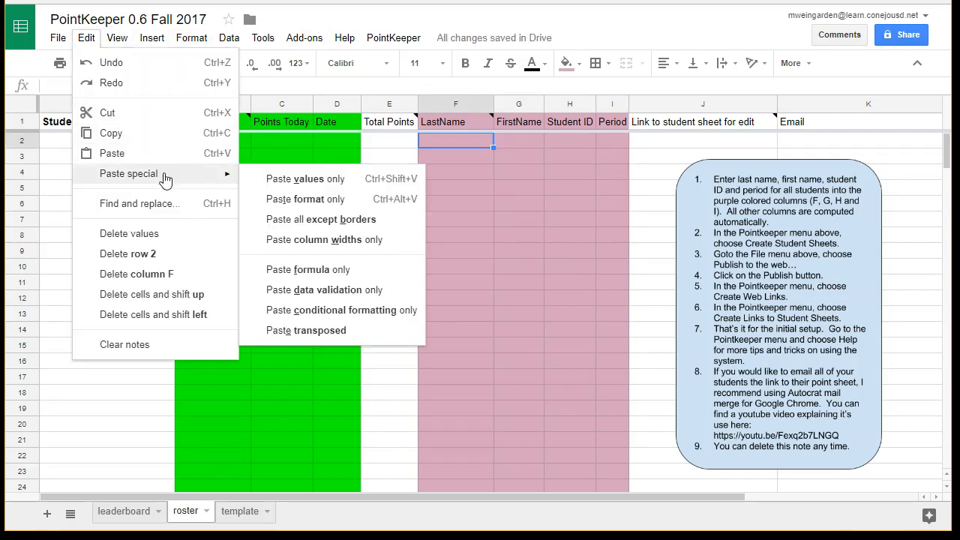
click(288, 180)
click(569, 210)
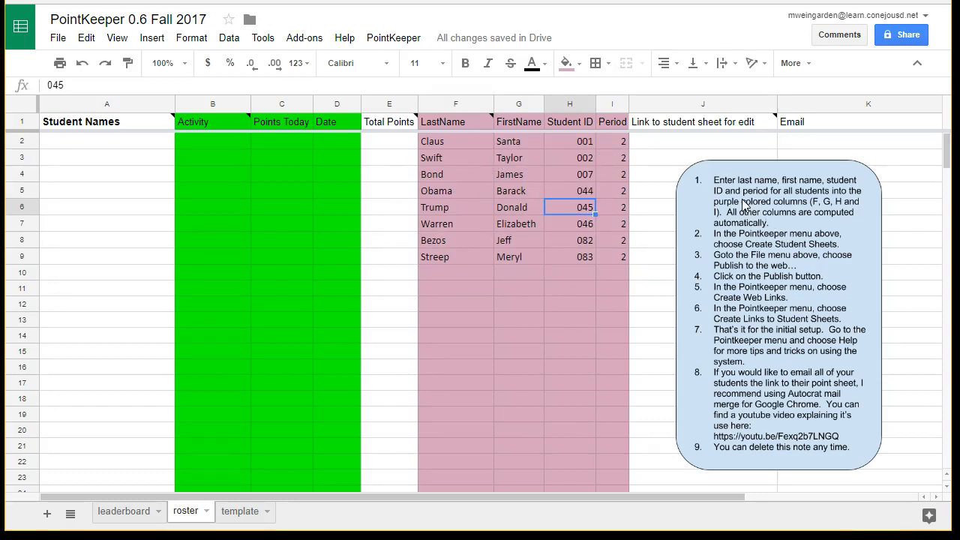
Step: Delete the blue instruction note from the roster sheet and undo the deletion
click(743, 200)
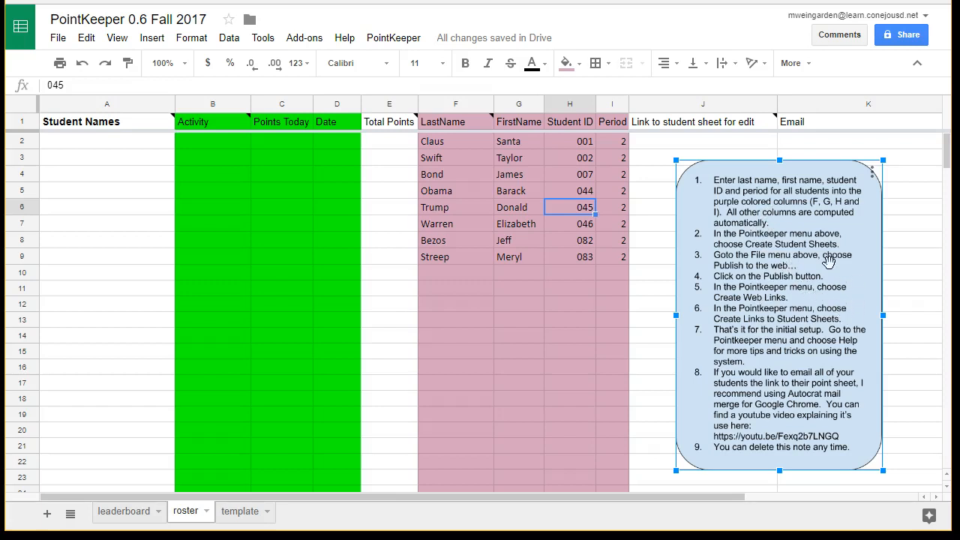
key(Delete)
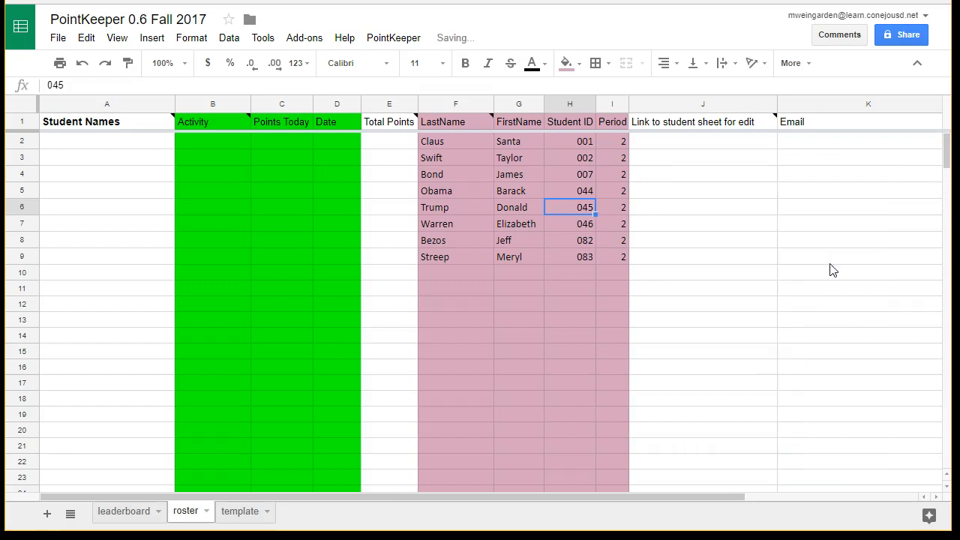
click(84, 66)
click(755, 206)
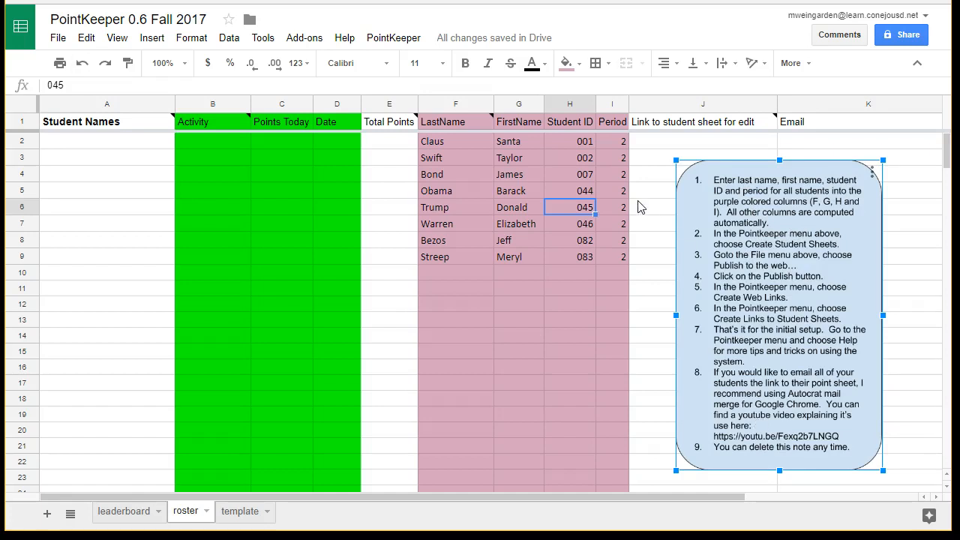
Step: Open the PointKeeper help, skim through its text and close it again
click(345, 39)
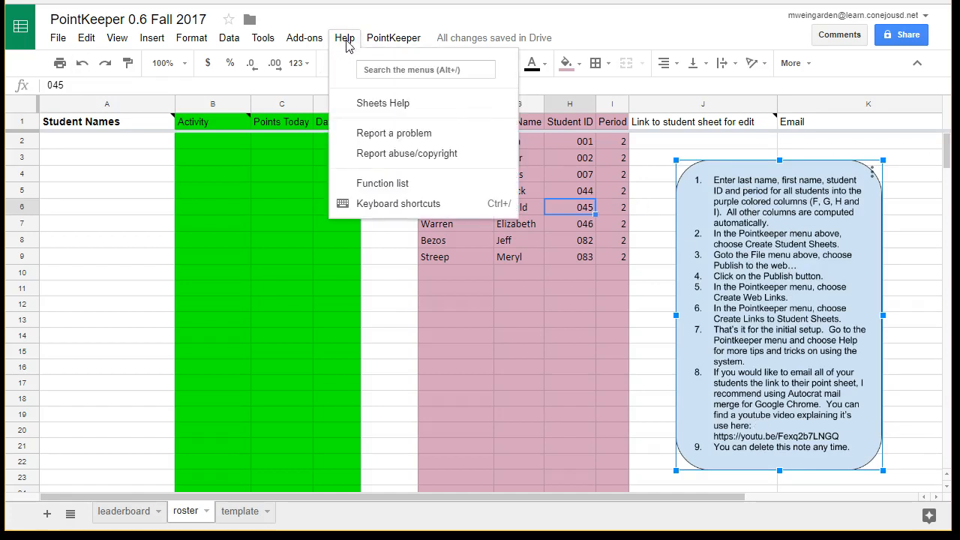
click(384, 44)
click(384, 44)
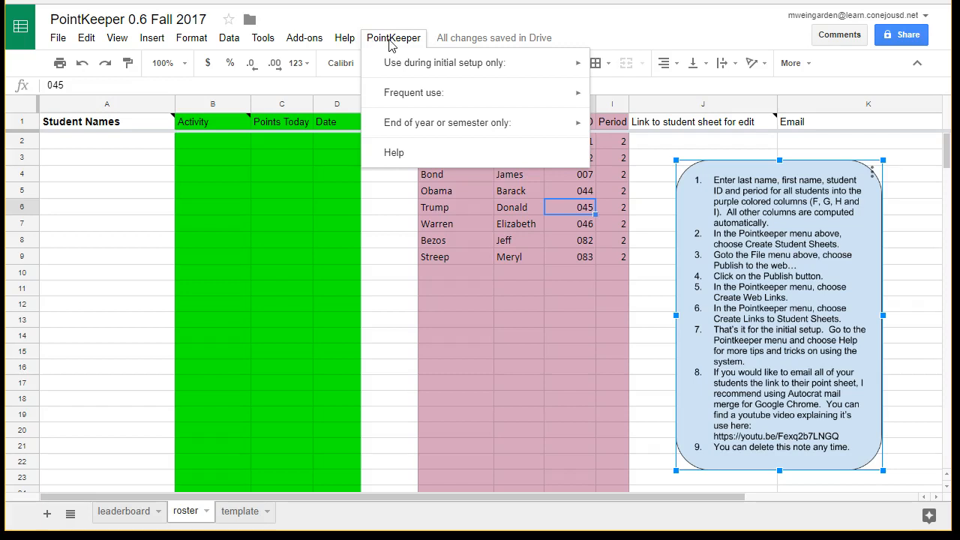
click(419, 158)
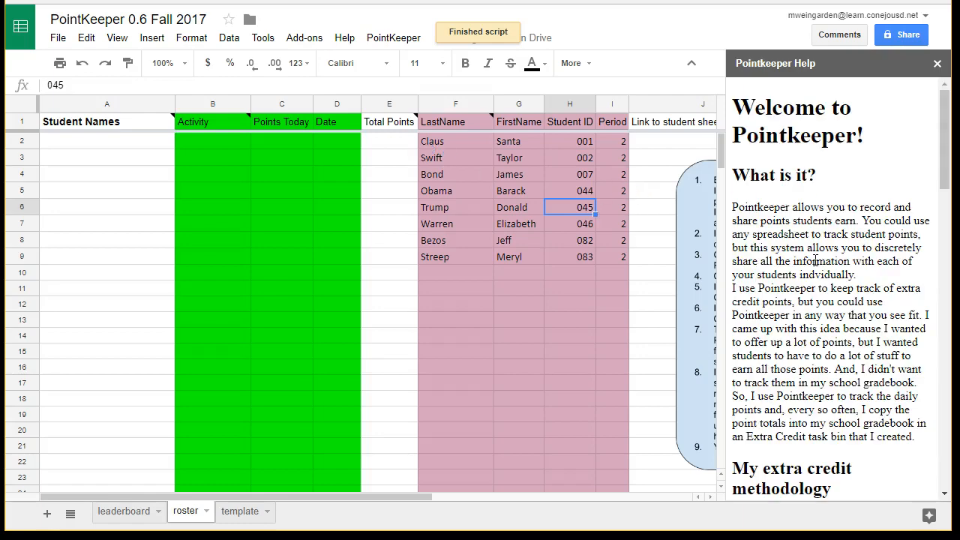
scroll(848, 282, down, 8)
scroll(849, 285, down, 5)
scroll(850, 286, up, 12)
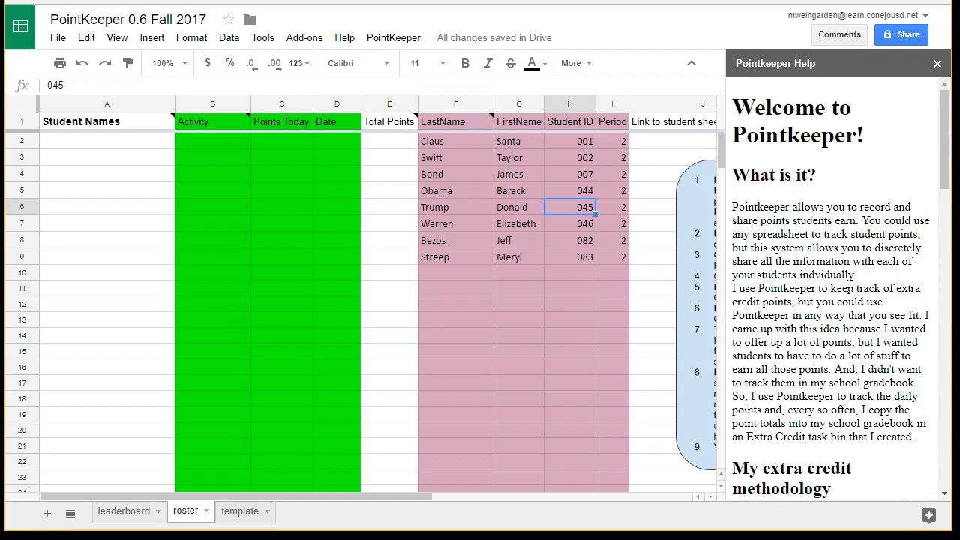
click(938, 67)
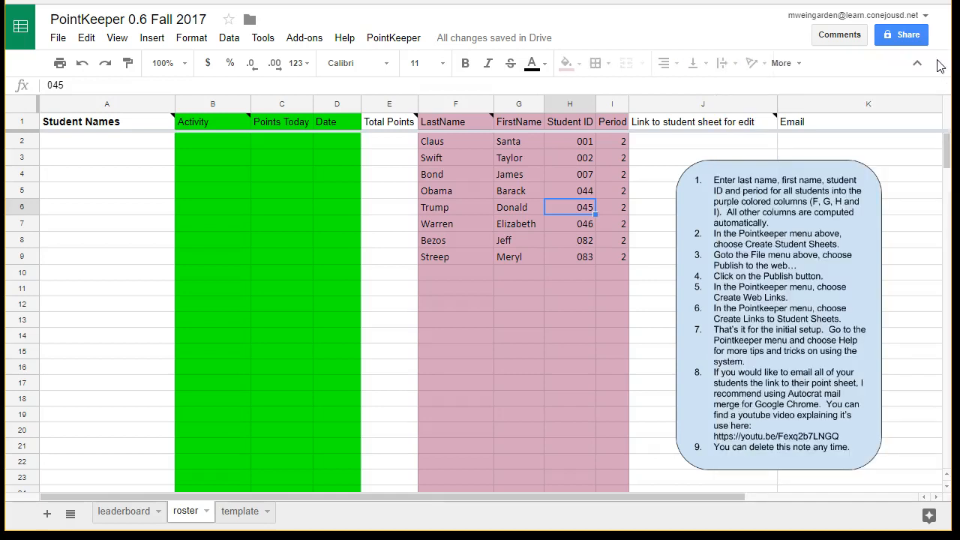
click(773, 241)
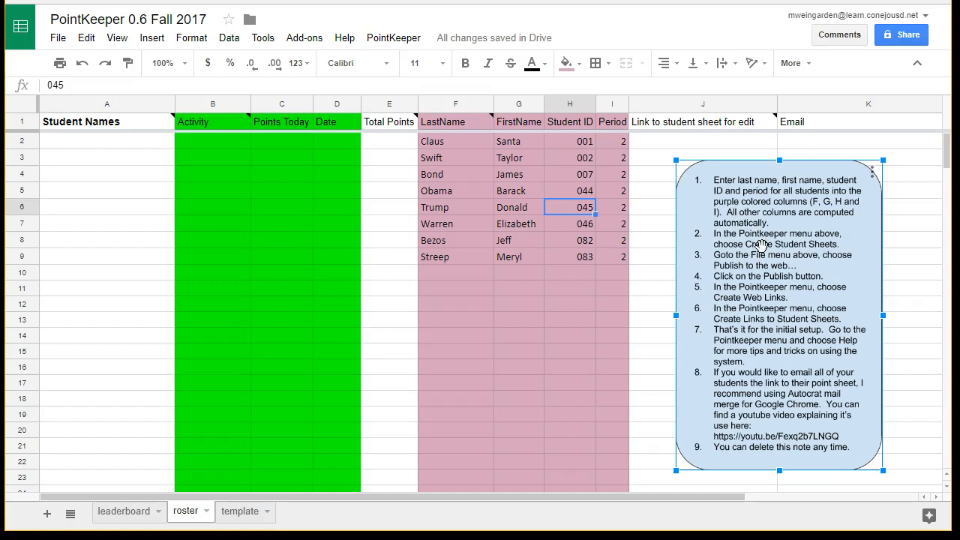
click(388, 41)
mouse_move(441, 67)
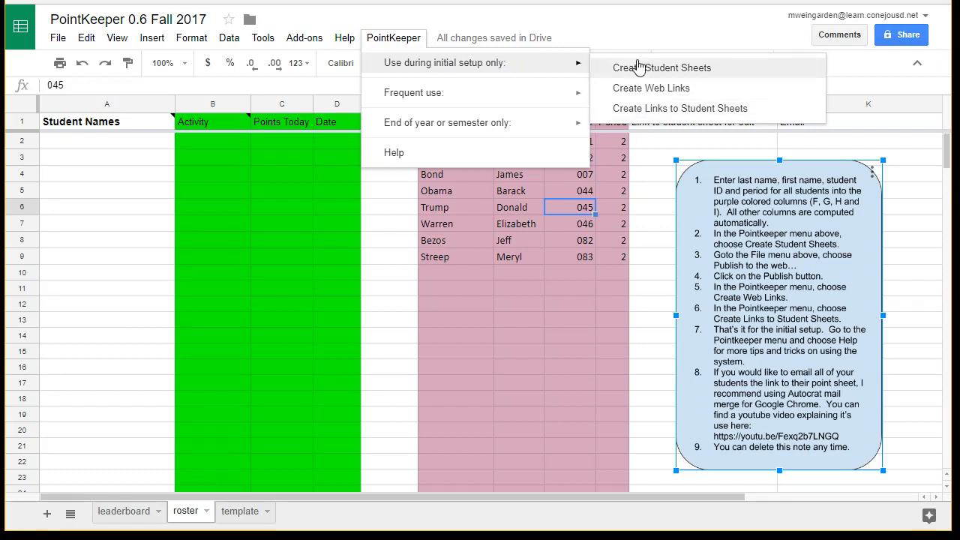
mouse_move(488, 99)
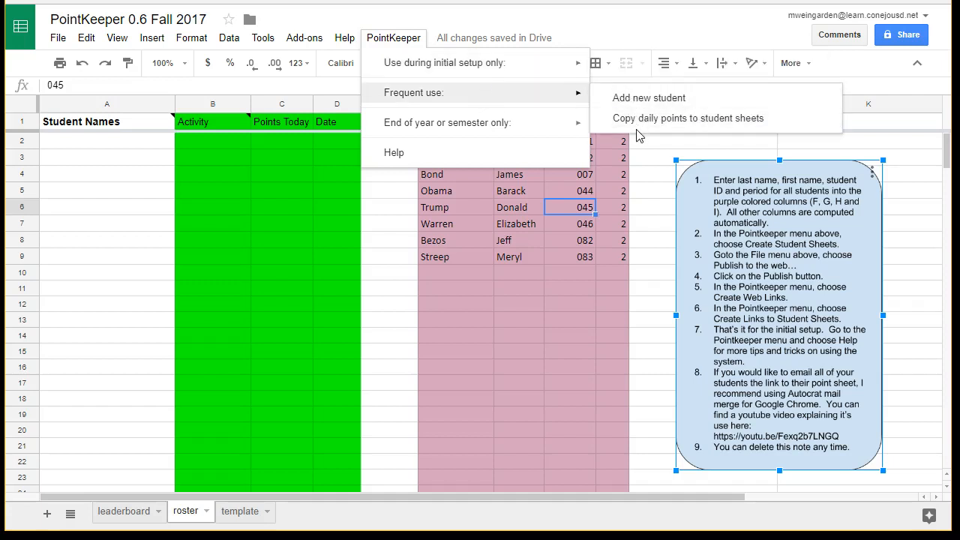
mouse_move(561, 127)
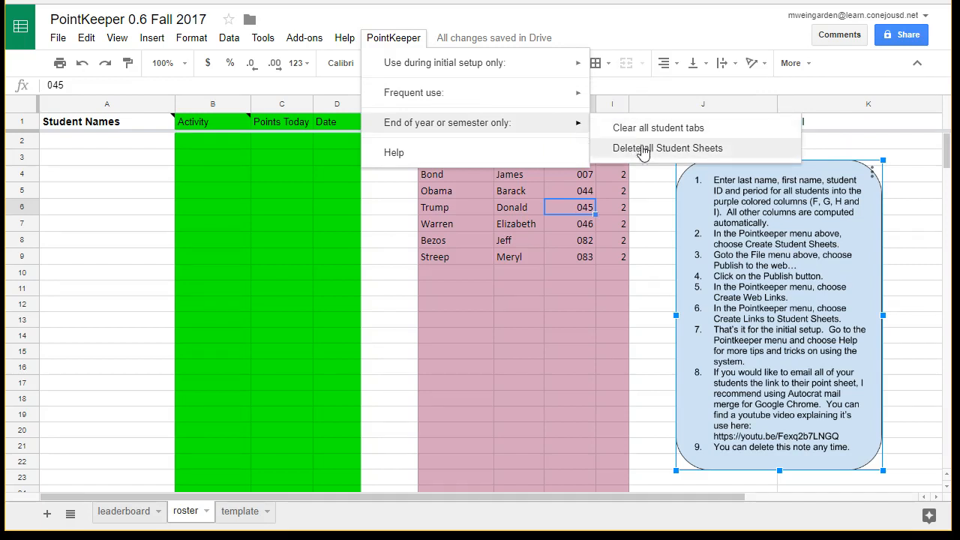
click(514, 215)
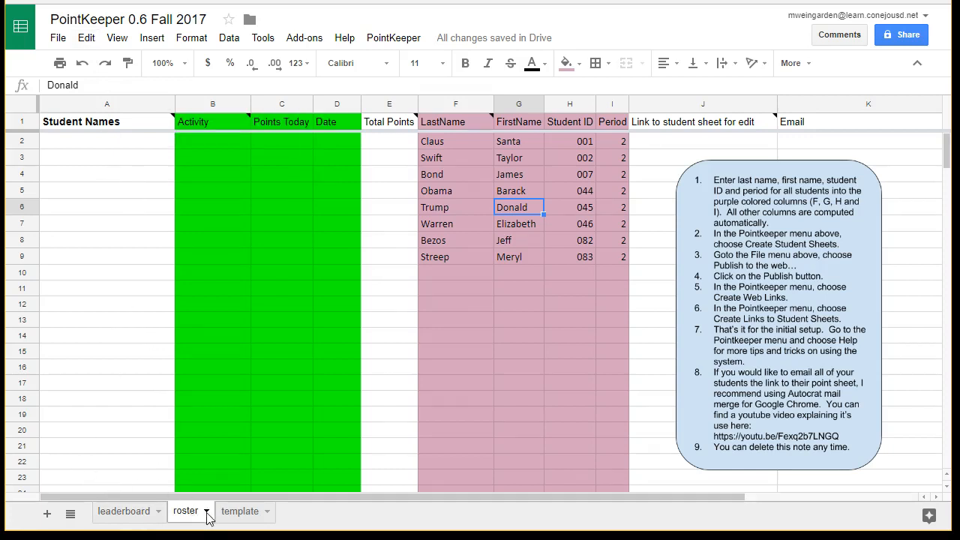
Step: Examine the template sheet's layout, including the Lastname, Firstname cell and its note, the extra credit columns and the Opening Balance row
click(236, 513)
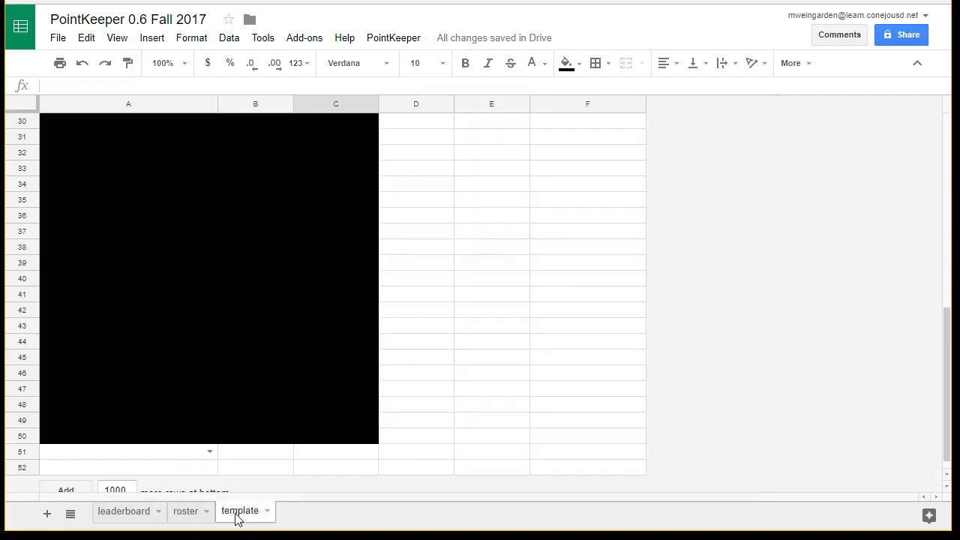
click(231, 330)
scroll(231, 330, up, 5)
scroll(231, 337, up, 2)
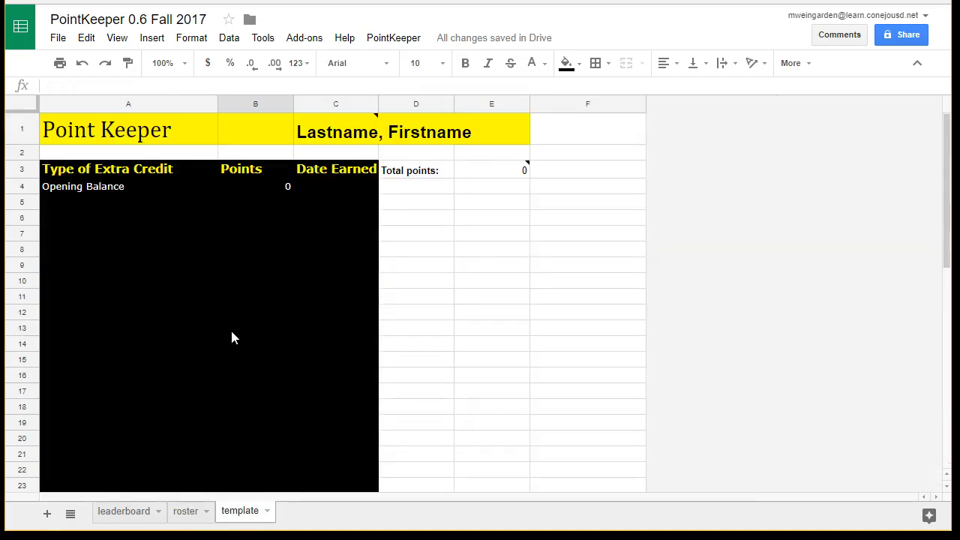
mouse_move(350, 136)
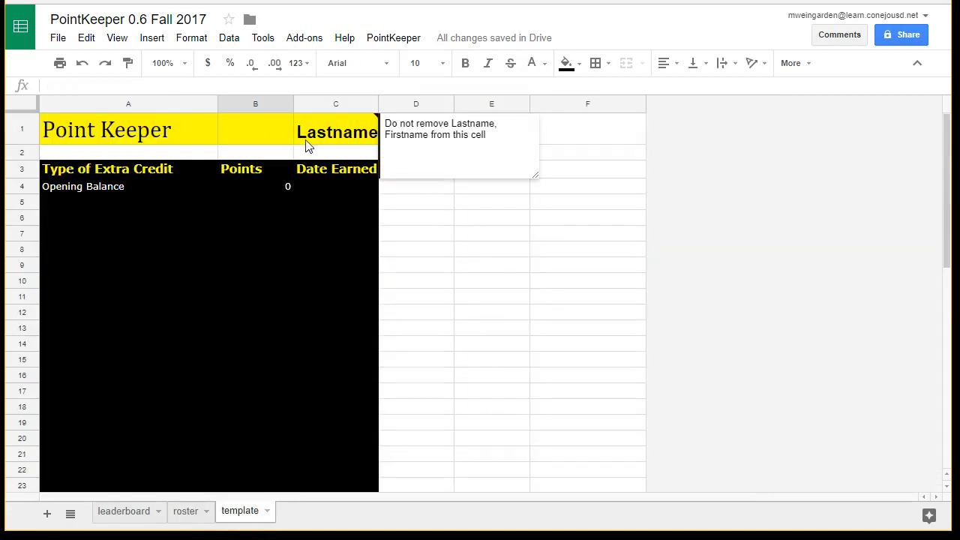
click(329, 207)
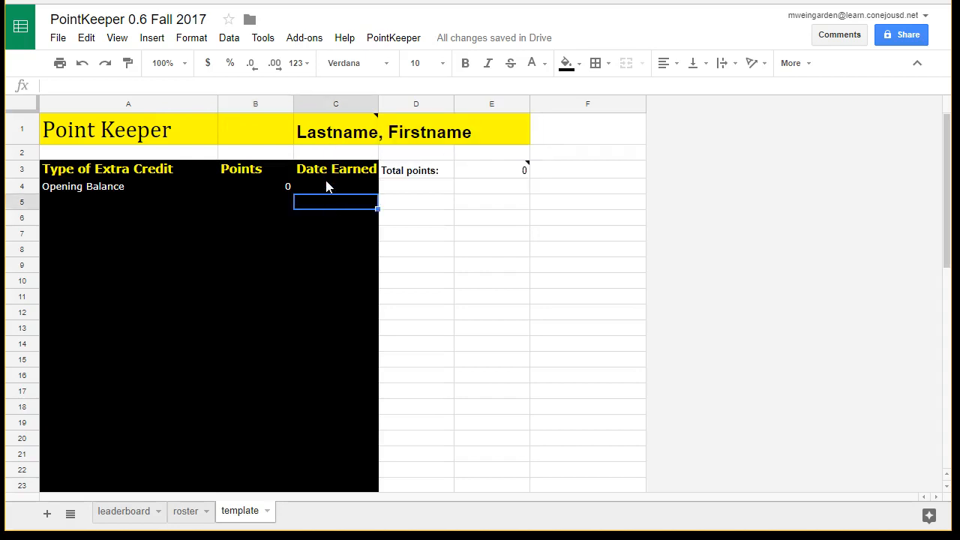
click(326, 184)
click(274, 186)
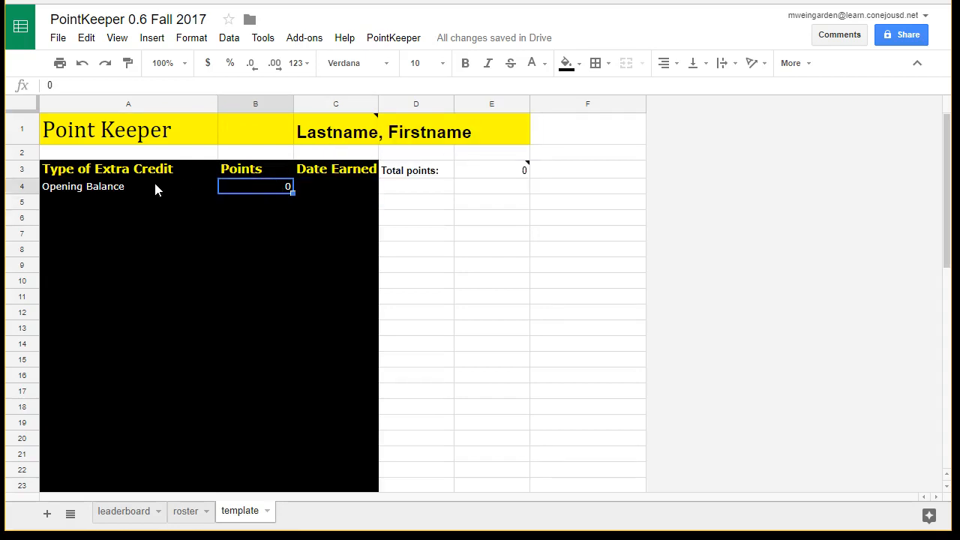
click(155, 188)
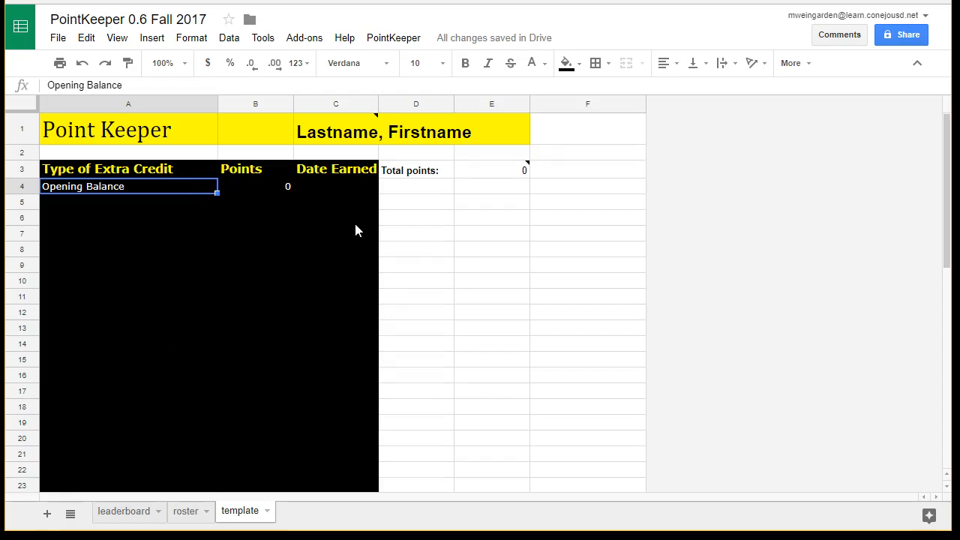
click(348, 132)
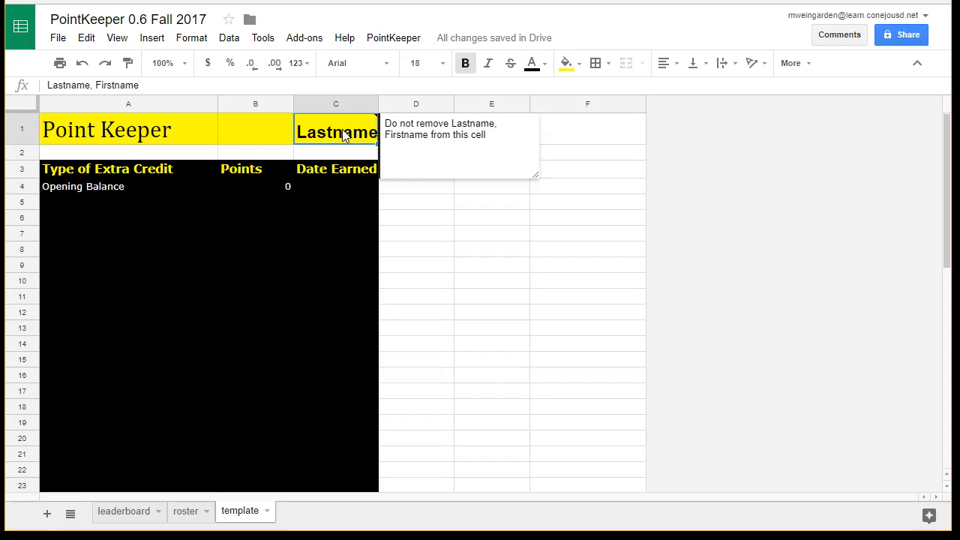
click(336, 200)
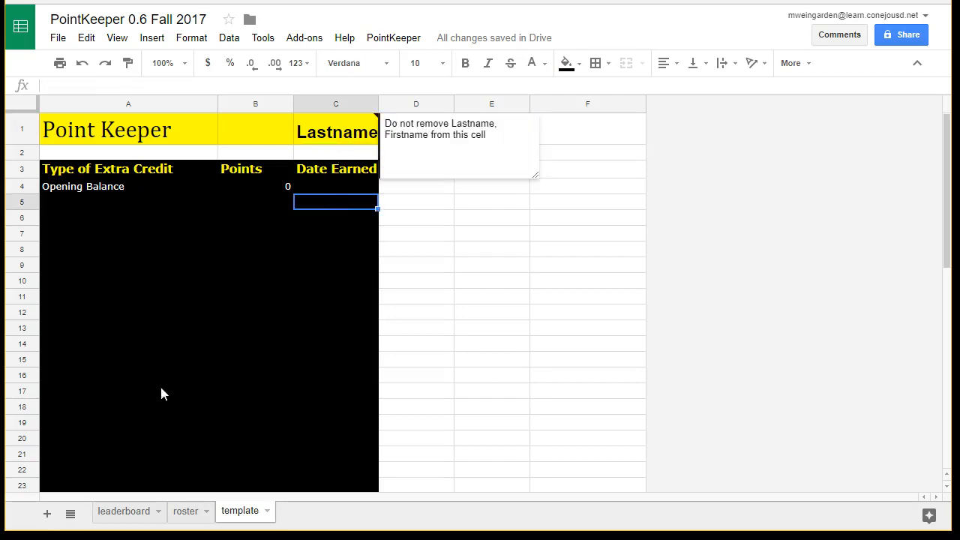
Step: Return to the roster sheet and select the first student's last name in F2
click(185, 510)
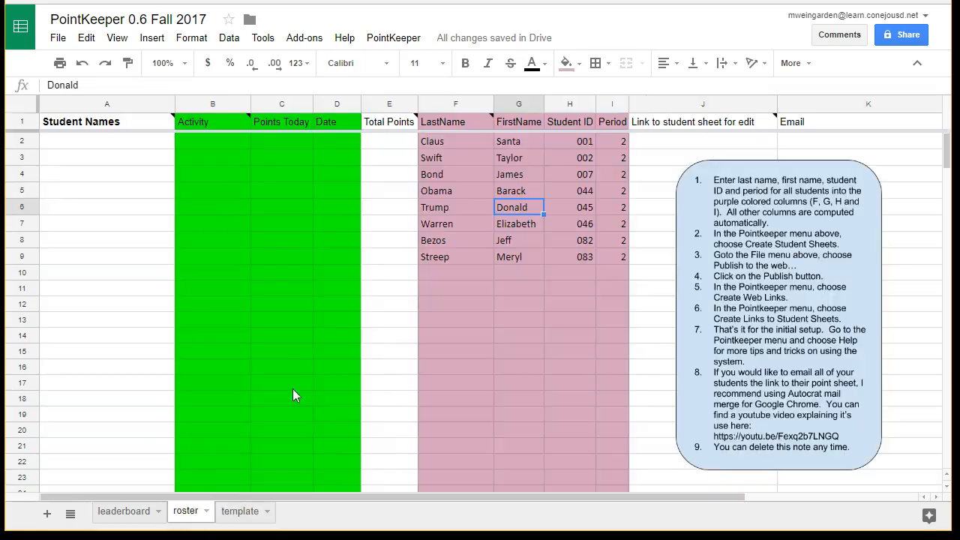
click(458, 141)
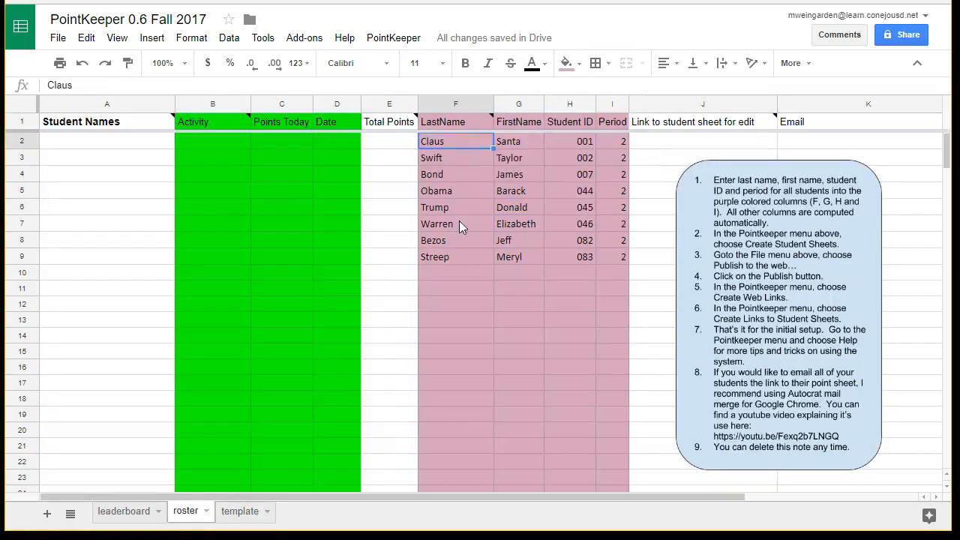
Step: Open the template sheet and view the fill color choices for the Point Keeper title cell and the table range A3:C13
click(239, 515)
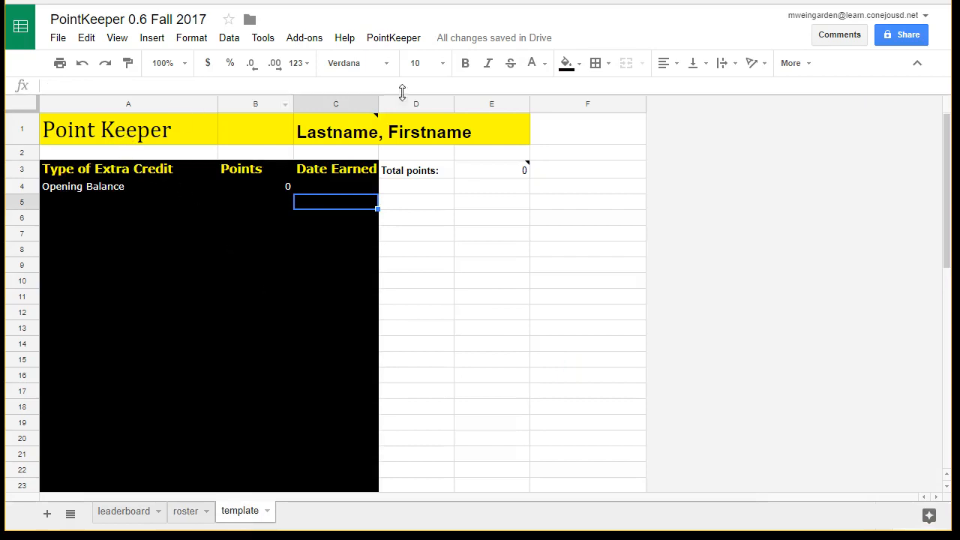
click(186, 129)
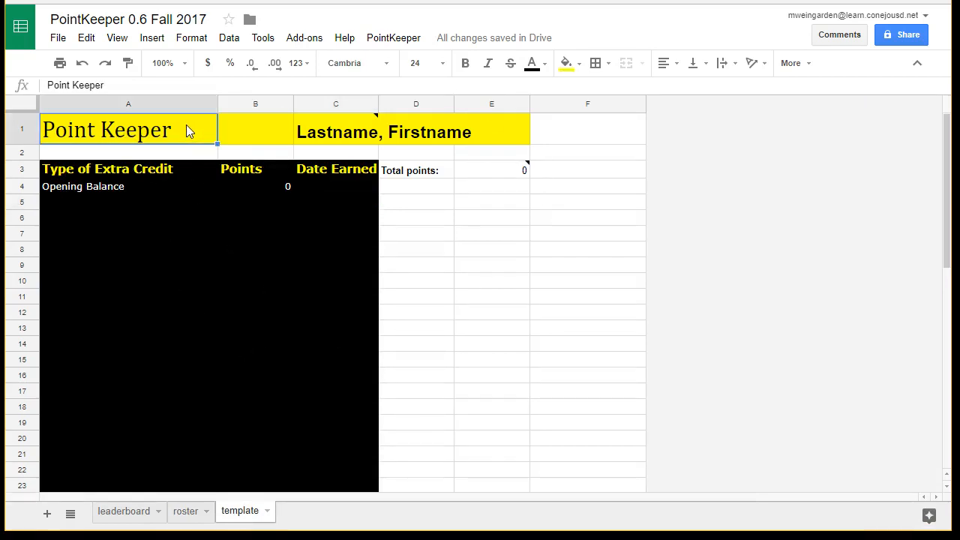
click(582, 67)
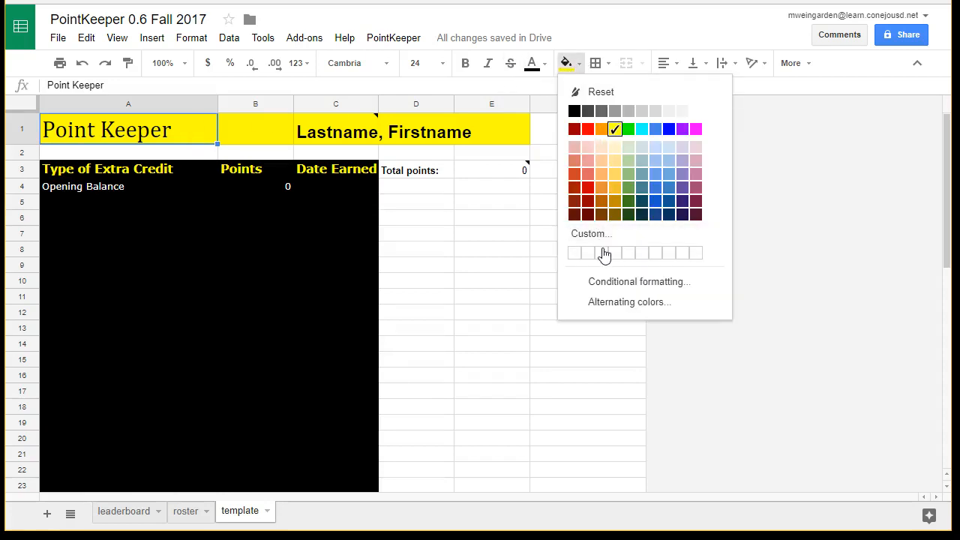
click(146, 217)
drag(149, 178, 307, 334)
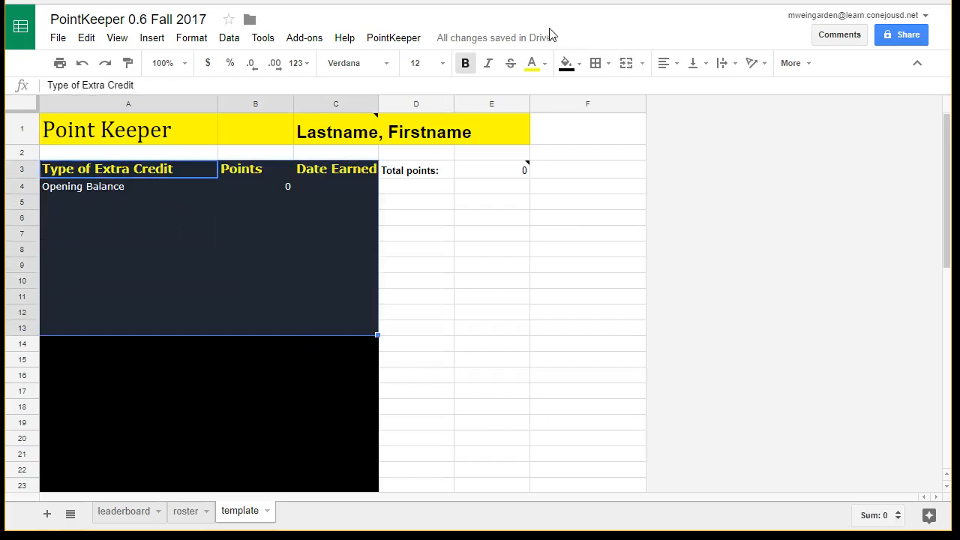
click(580, 68)
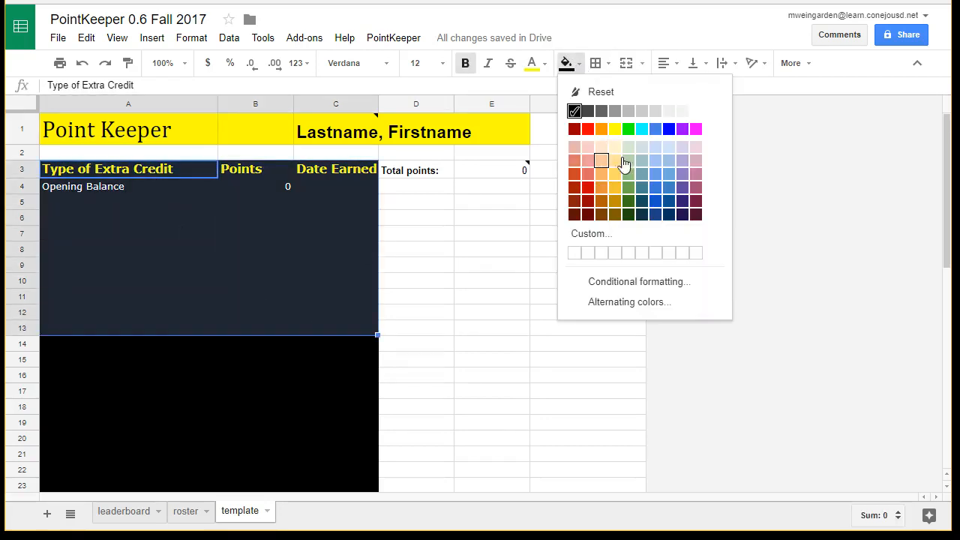
click(337, 248)
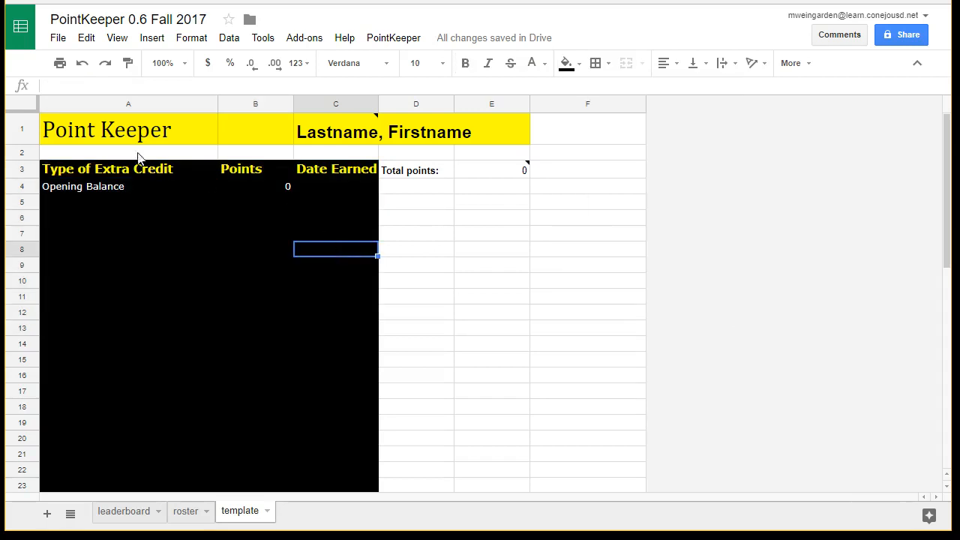
Step: View the text color choices for the extra credit table's heading cells A3:C3
drag(148, 178, 319, 180)
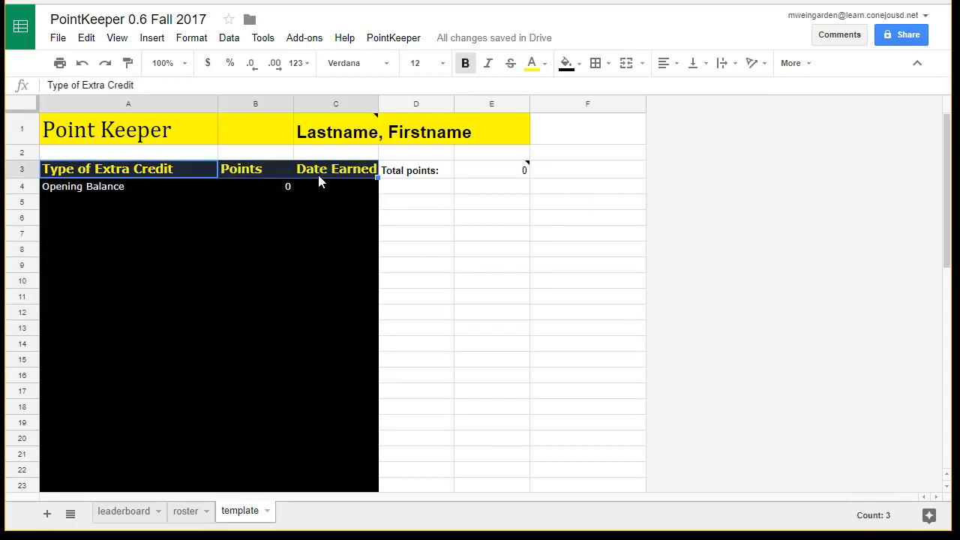
click(542, 64)
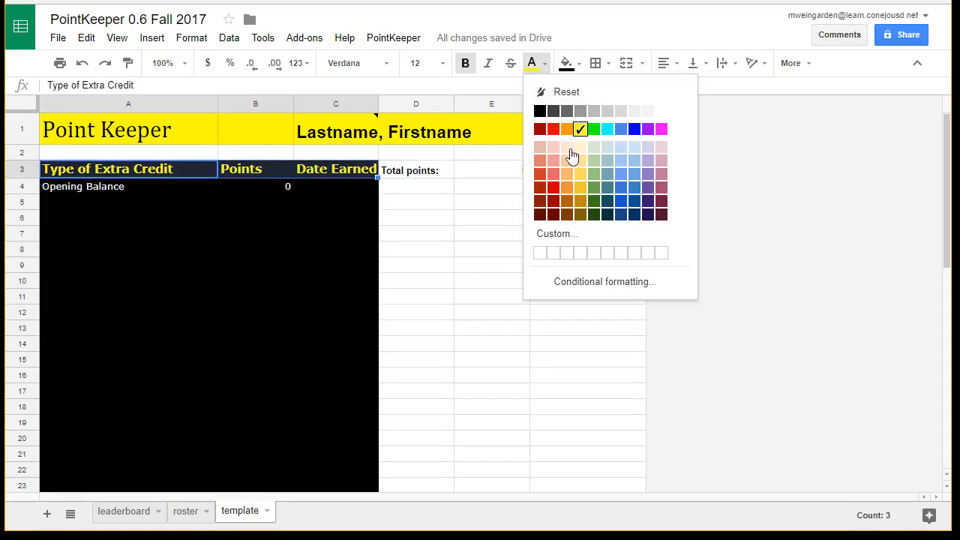
click(330, 217)
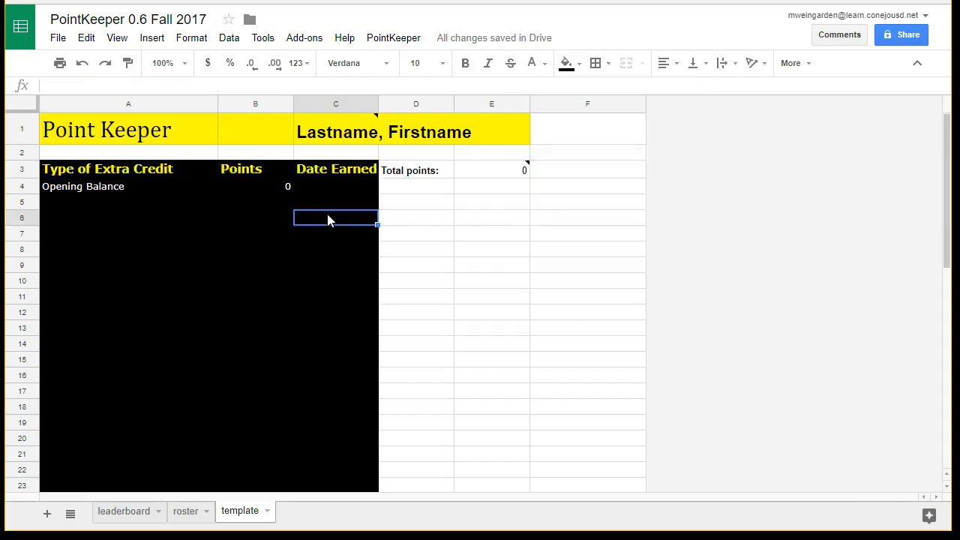
Step: Check the note on the Lastname, Firstname cell C1 and inspect the neighbouring cell D1
click(347, 132)
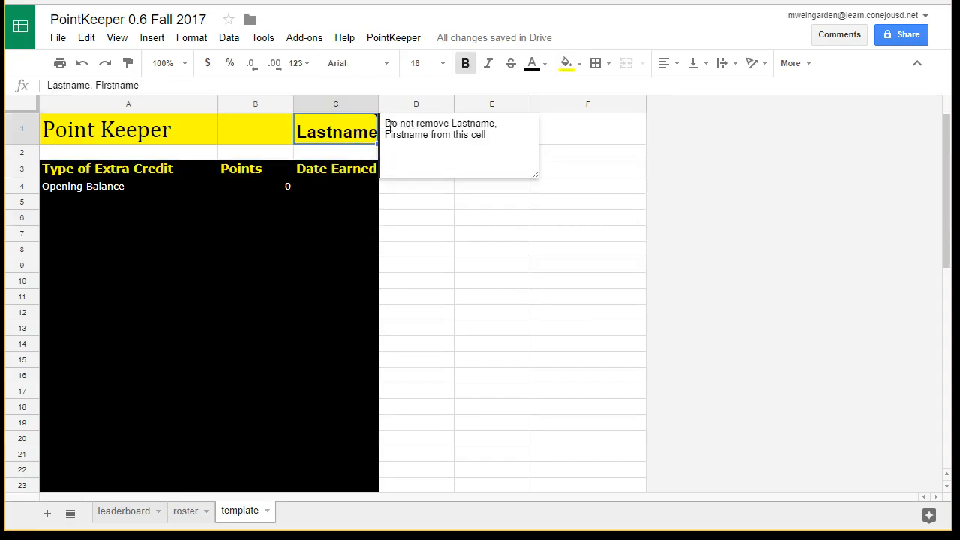
click(336, 215)
click(360, 132)
click(408, 129)
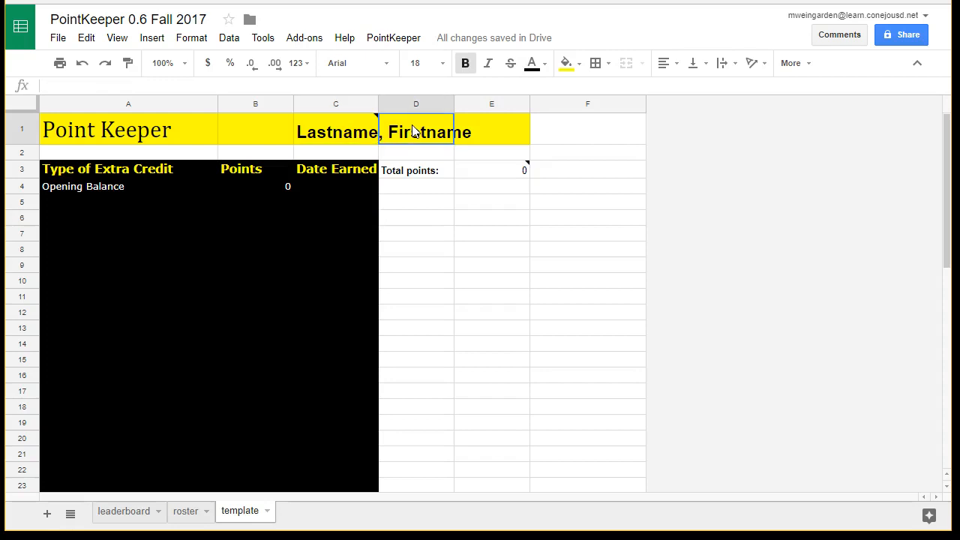
click(341, 135)
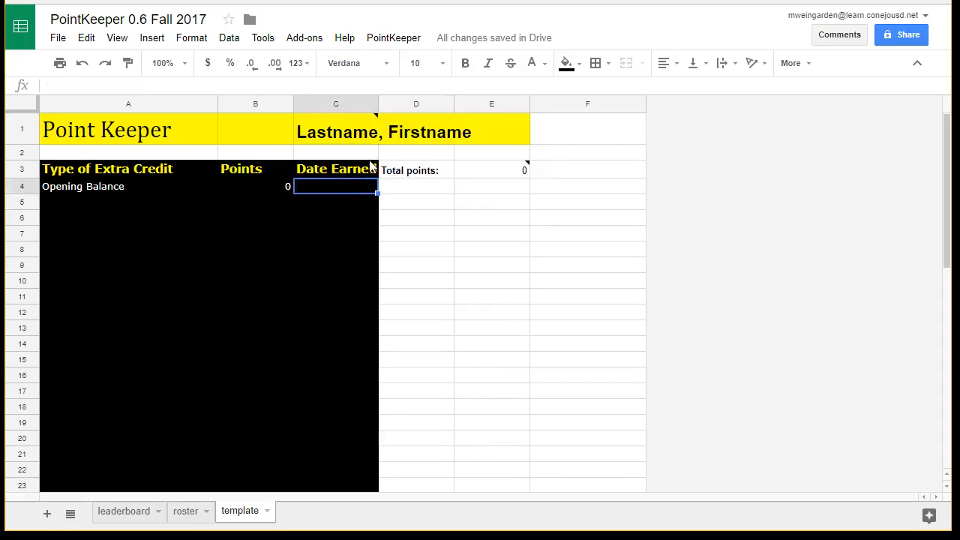
click(402, 133)
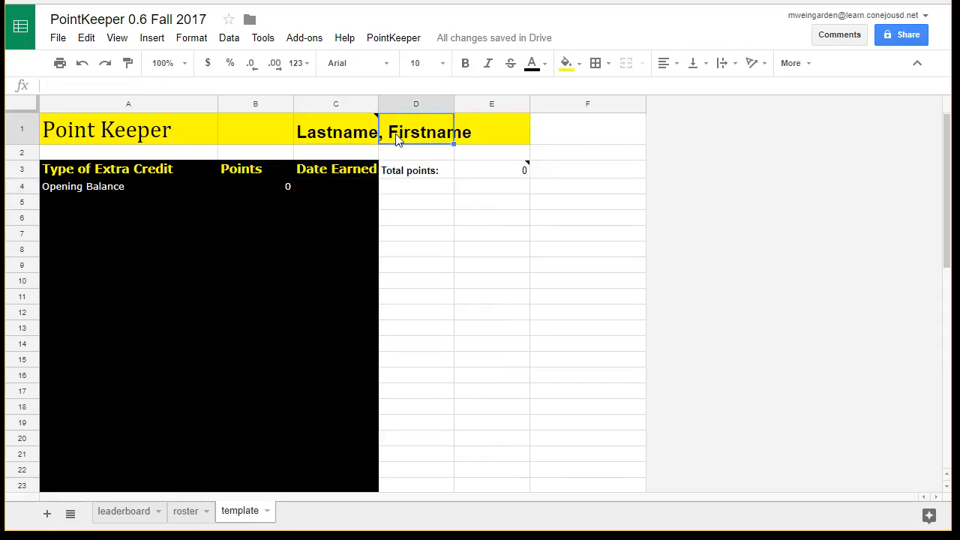
Step: Inspect the Opening Balance range A4:C6 and the total points formula in E3, and view the template sheet's options
click(141, 189)
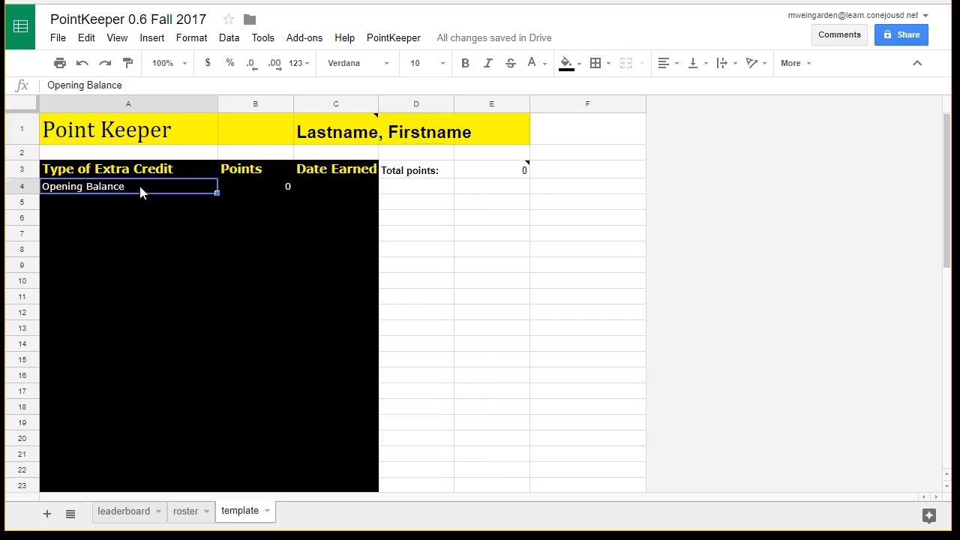
click(134, 217)
drag(137, 186, 287, 217)
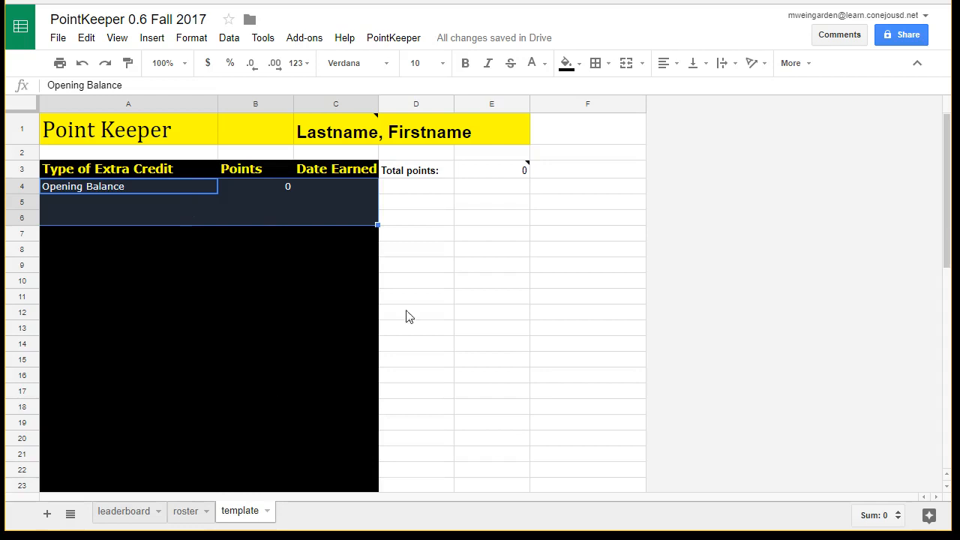
click(484, 174)
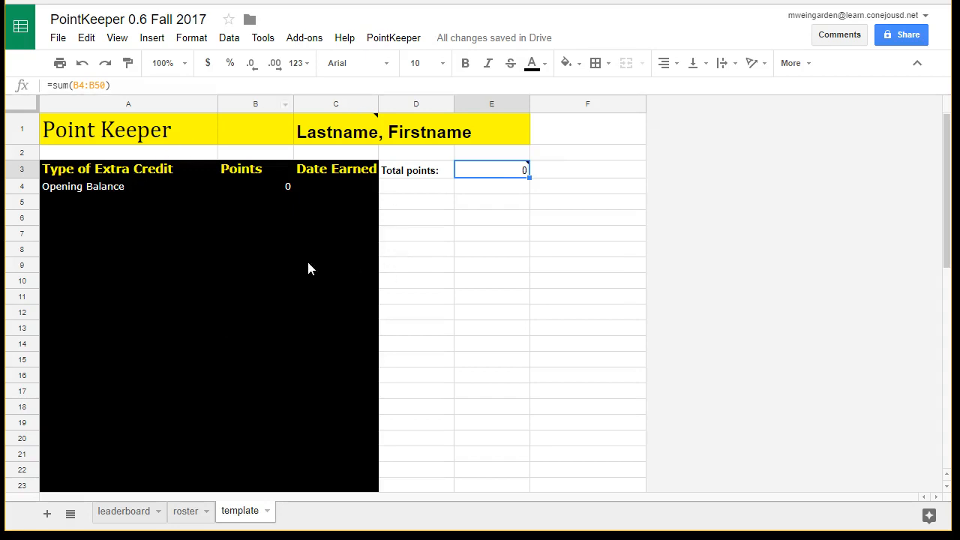
click(267, 513)
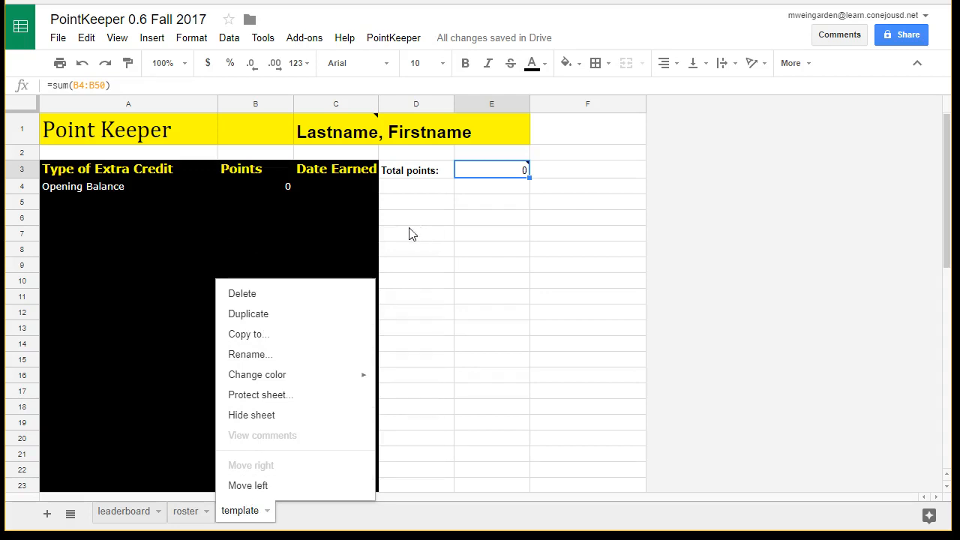
click(290, 204)
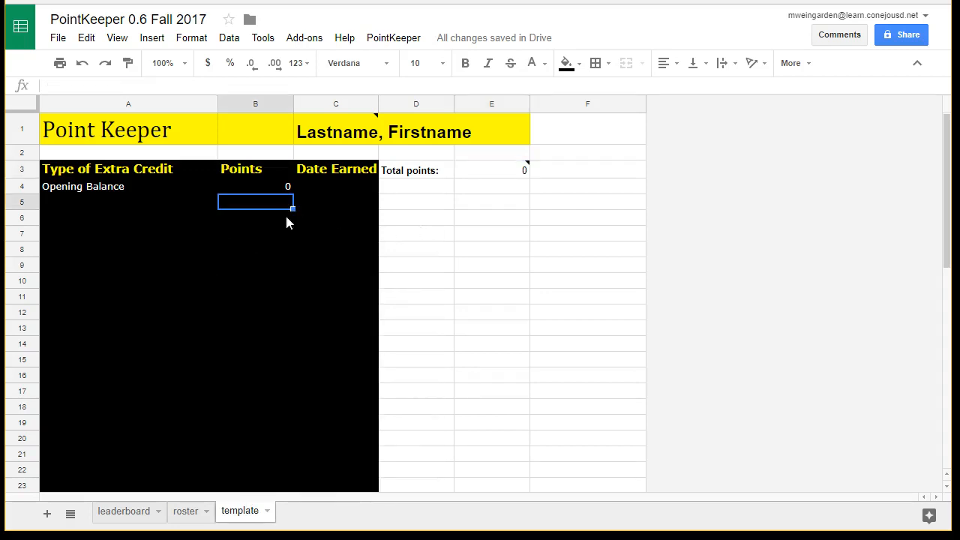
Step: Open the leaderboard sheet and inspect the first cell under Name and the empty entries below
click(131, 515)
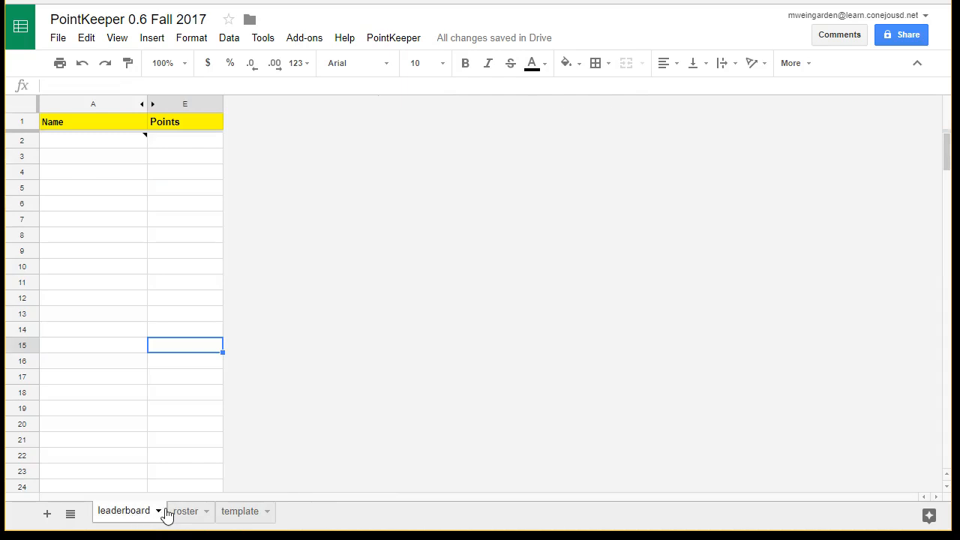
click(133, 144)
click(159, 210)
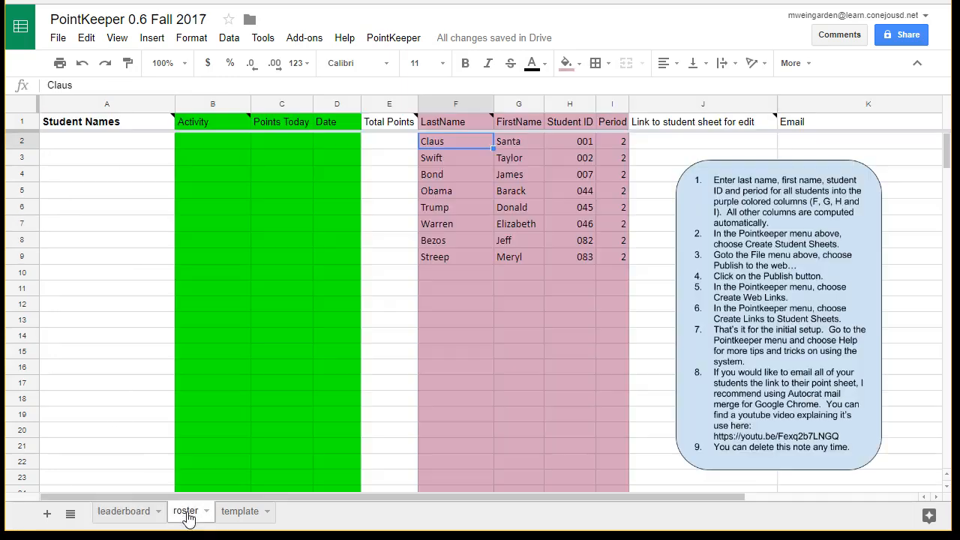
Step: Return to the roster sheet, check the note in the LastName column and view the available PointKeeper commands
click(187, 512)
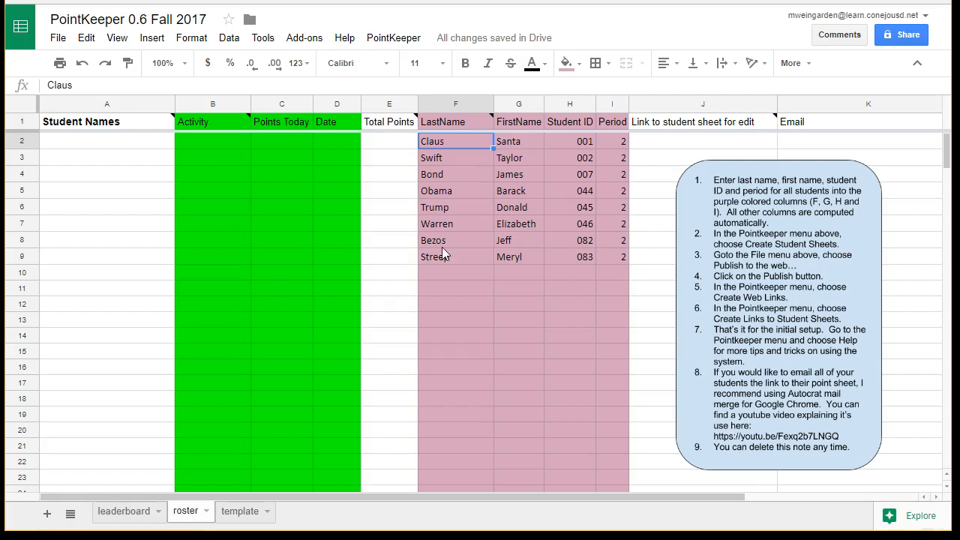
click(484, 177)
click(393, 38)
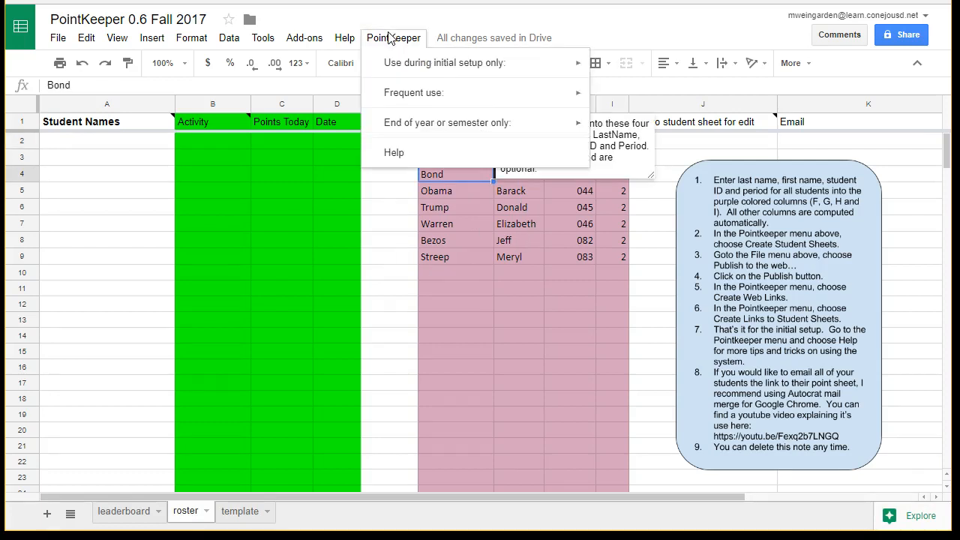
drag(498, 224, 502, 235)
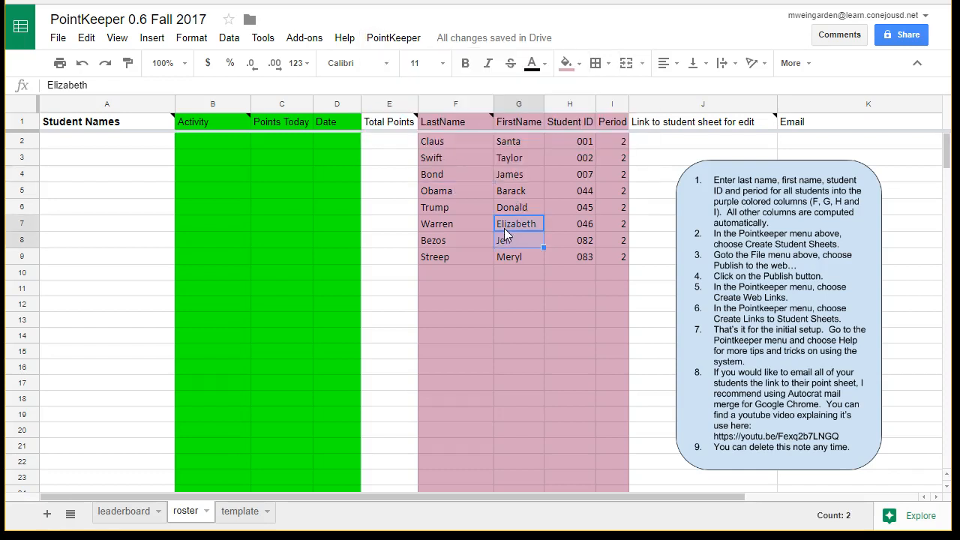